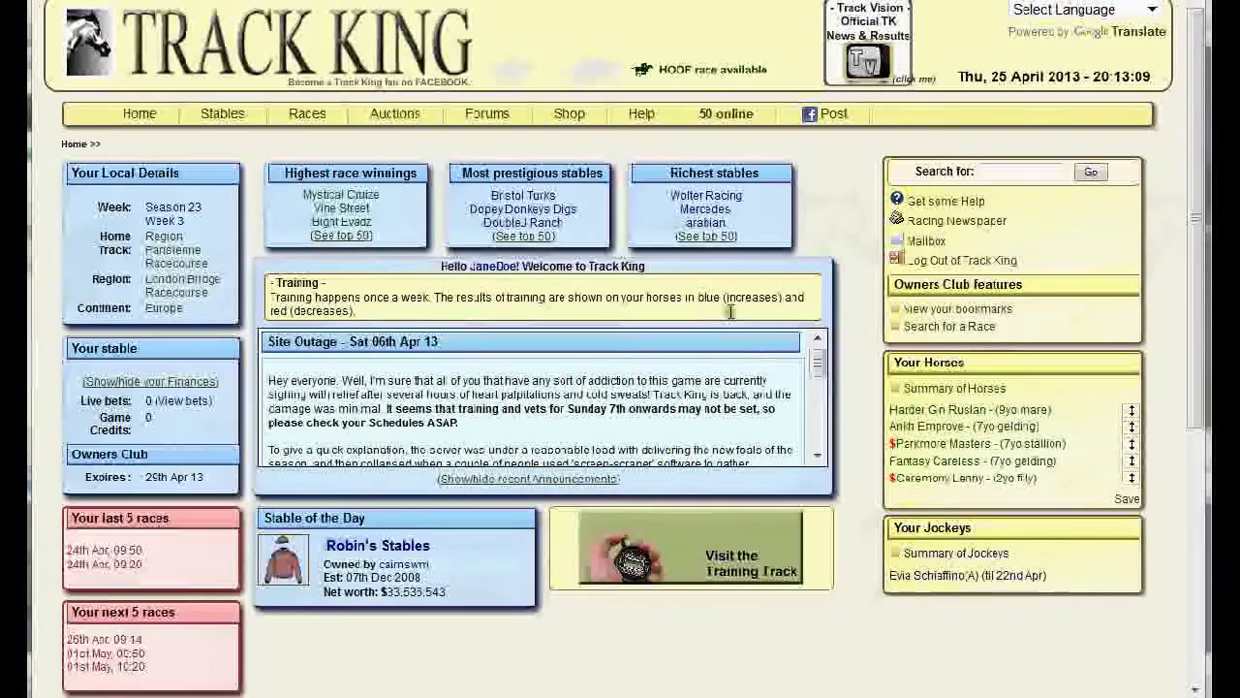
# - Open the 24th Apr, 09:50 race from the last five races and view its race analysis graphs
pyautogui.click(104, 549)
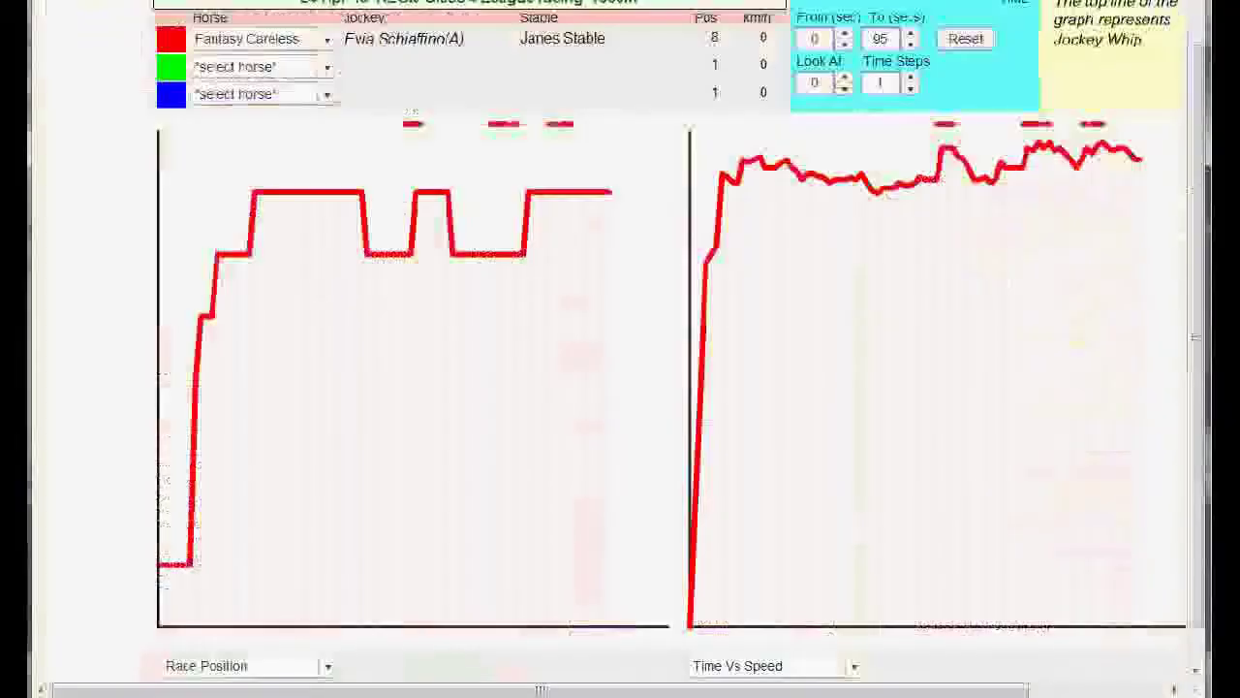
pyautogui.click(1202, 303)
pyautogui.moveTo(1201, 302); pyautogui.dragTo(1197, 287)
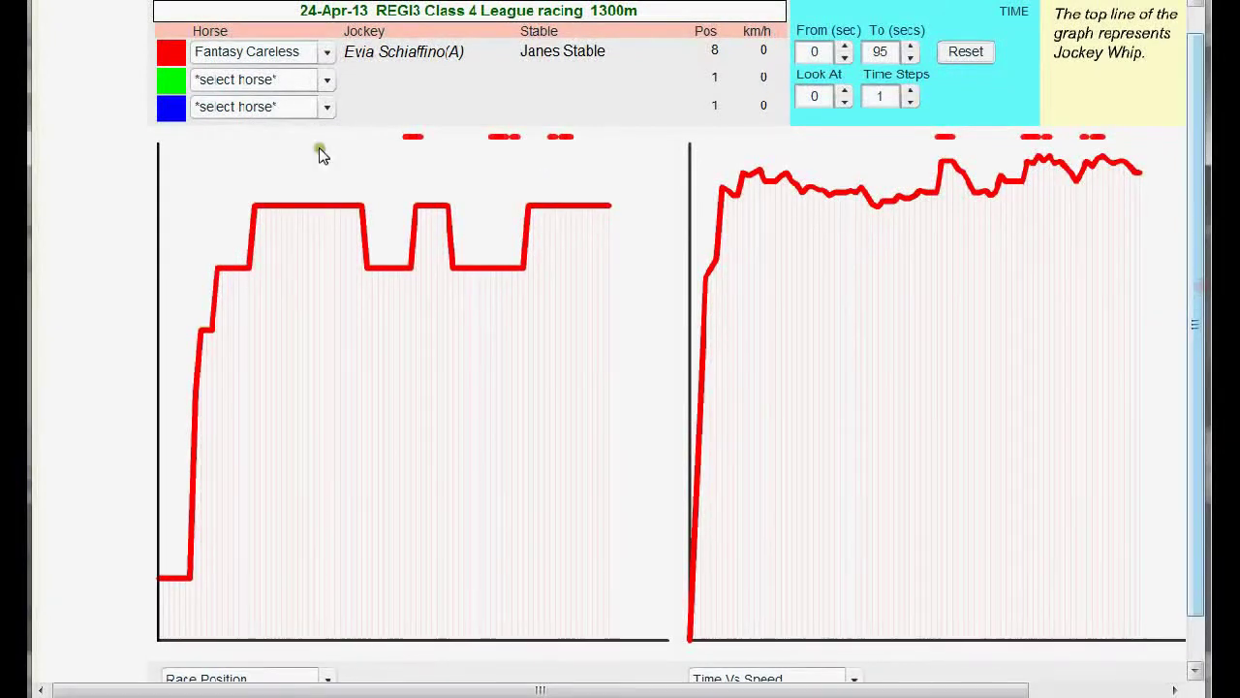
# - Clear the red horse slot in the race analysis, then choose Fantasy Careless for it again
pyautogui.click(320, 56)
pyautogui.click(283, 82)
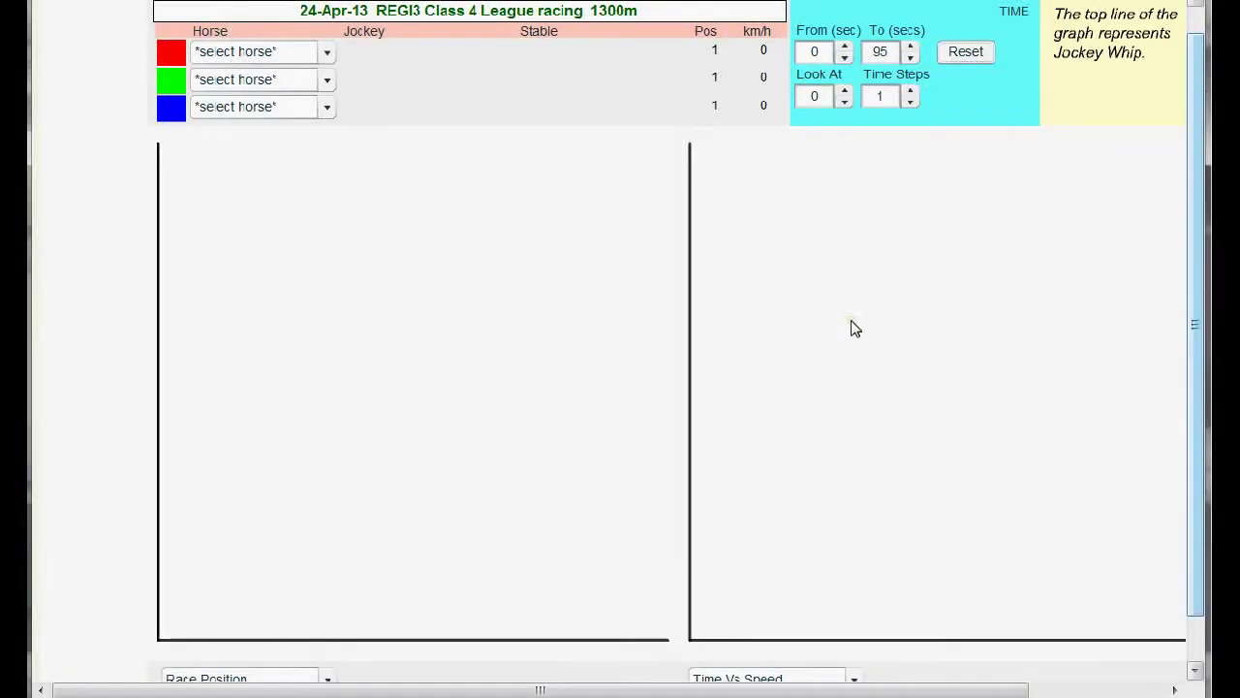
pyautogui.click(325, 47)
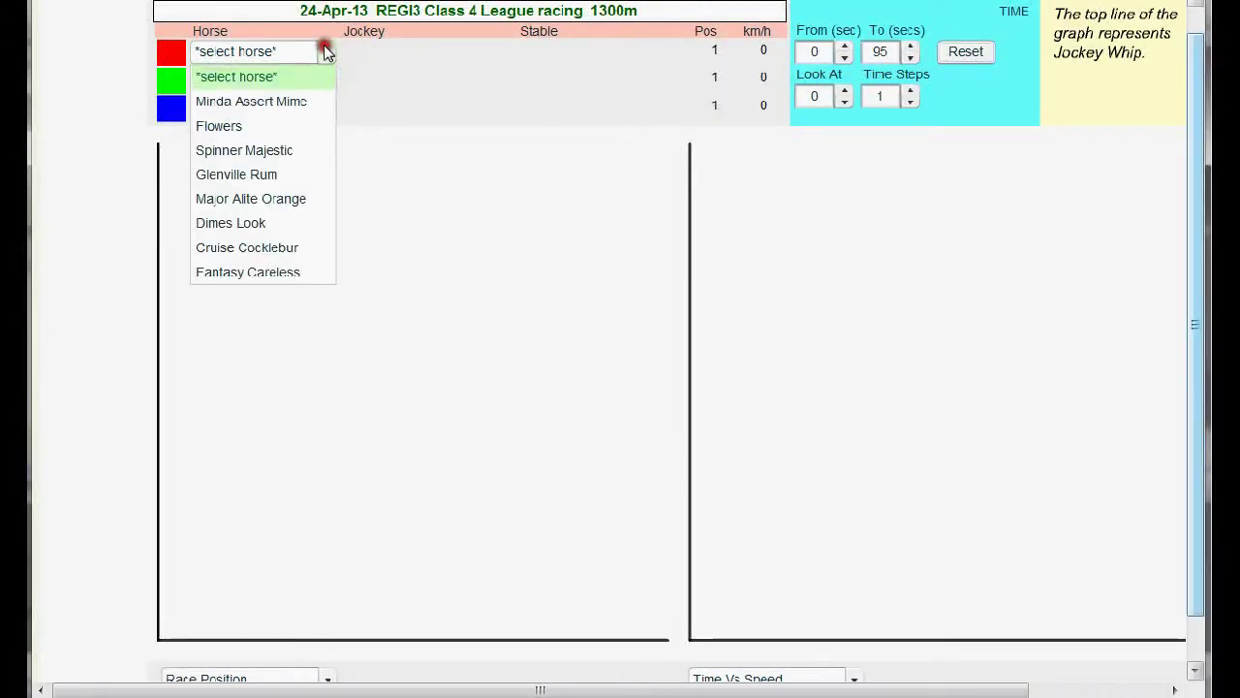
pyautogui.click(257, 274)
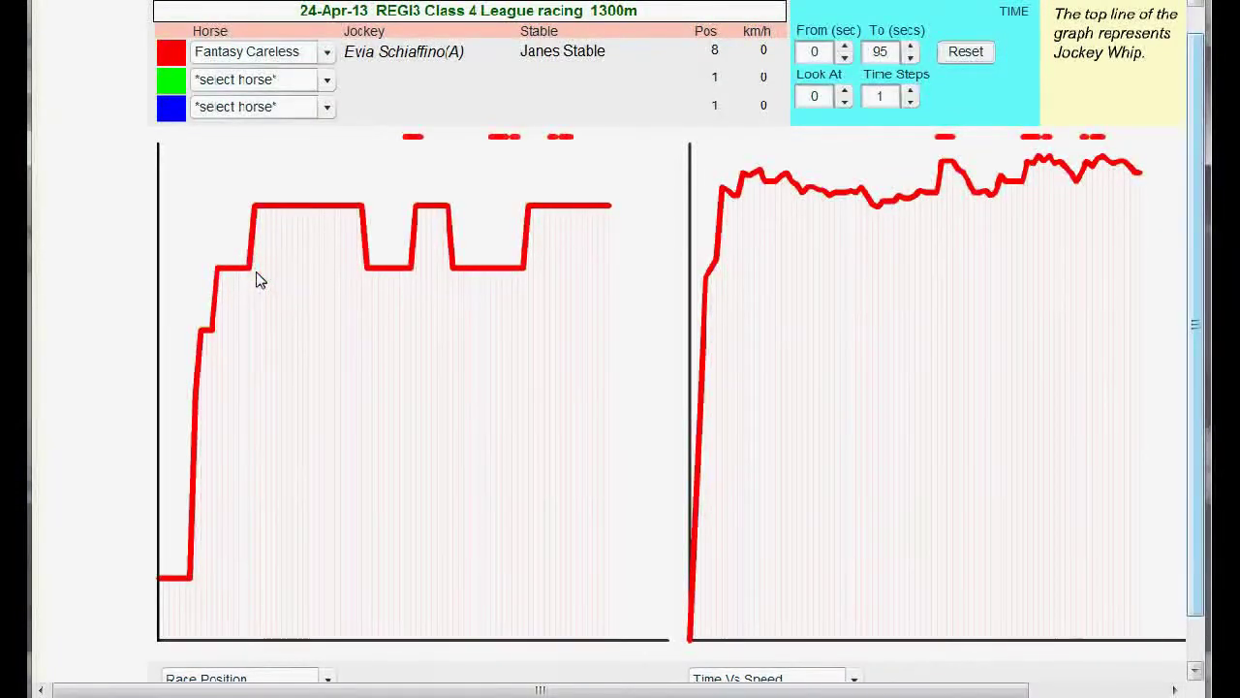
pyautogui.click(456, 88)
pyautogui.click(423, 75)
pyautogui.click(728, 39)
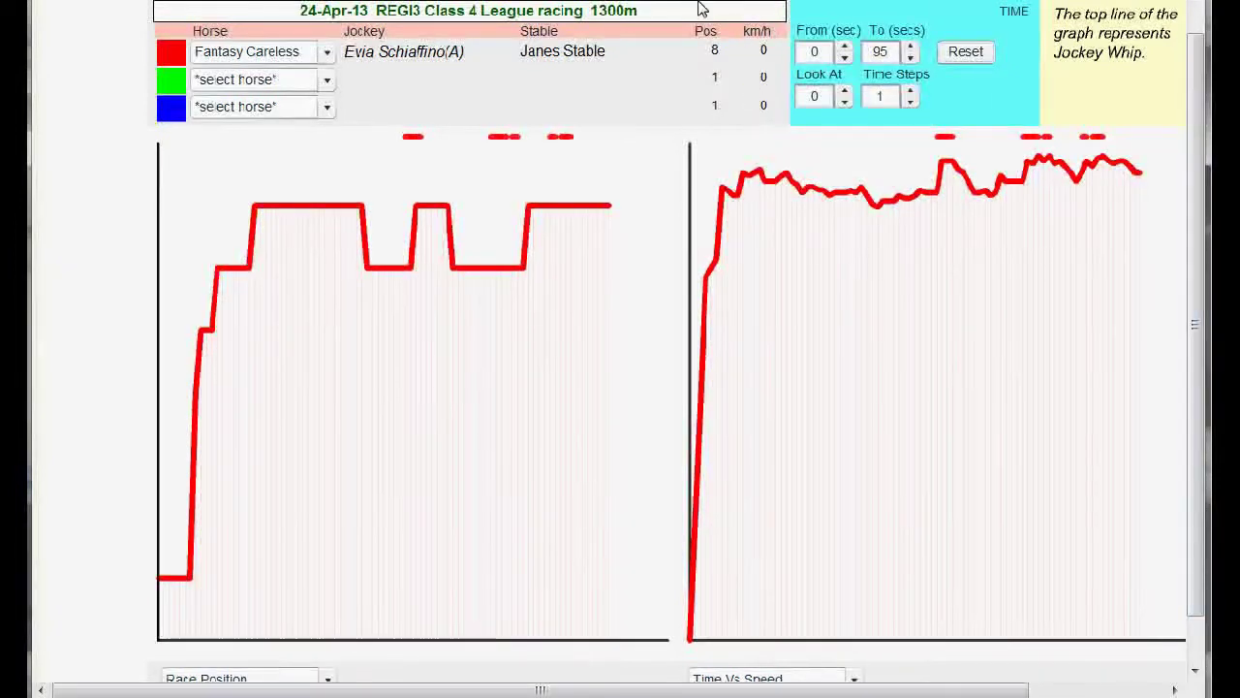
pyautogui.click(339, 513)
pyautogui.click(910, 193)
pyautogui.click(890, 239)
pyautogui.click(1075, 222)
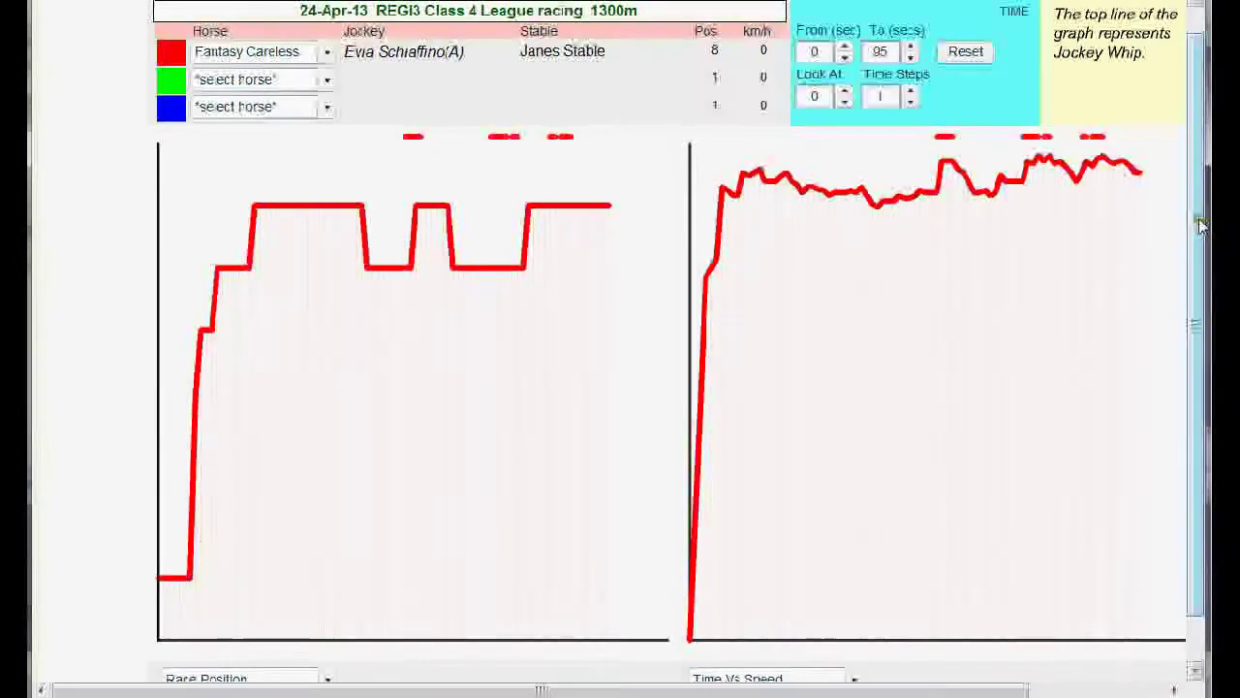
# - Browse the first graph's types from Time Vs Distance through Race Position, Distance Behind Leader and Show Lineup, ending on Time Vs Lane
pyautogui.moveTo(1202, 218); pyautogui.dragTo(1201, 237)
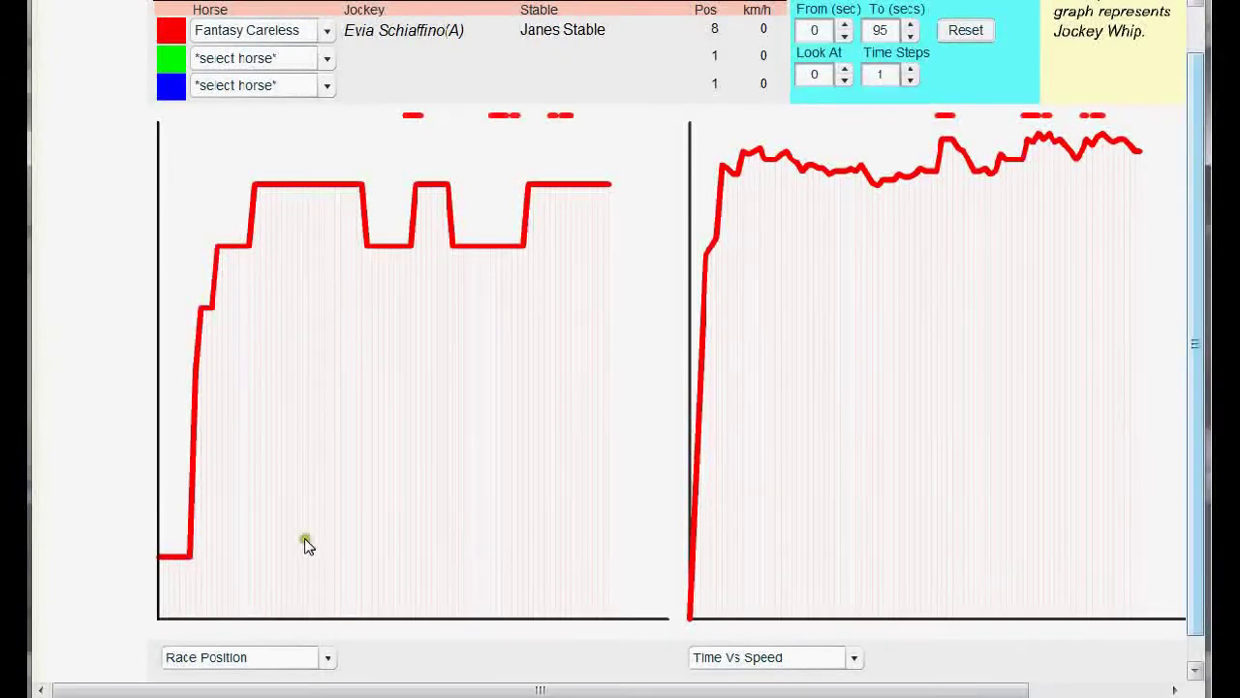
pyautogui.click(326, 658)
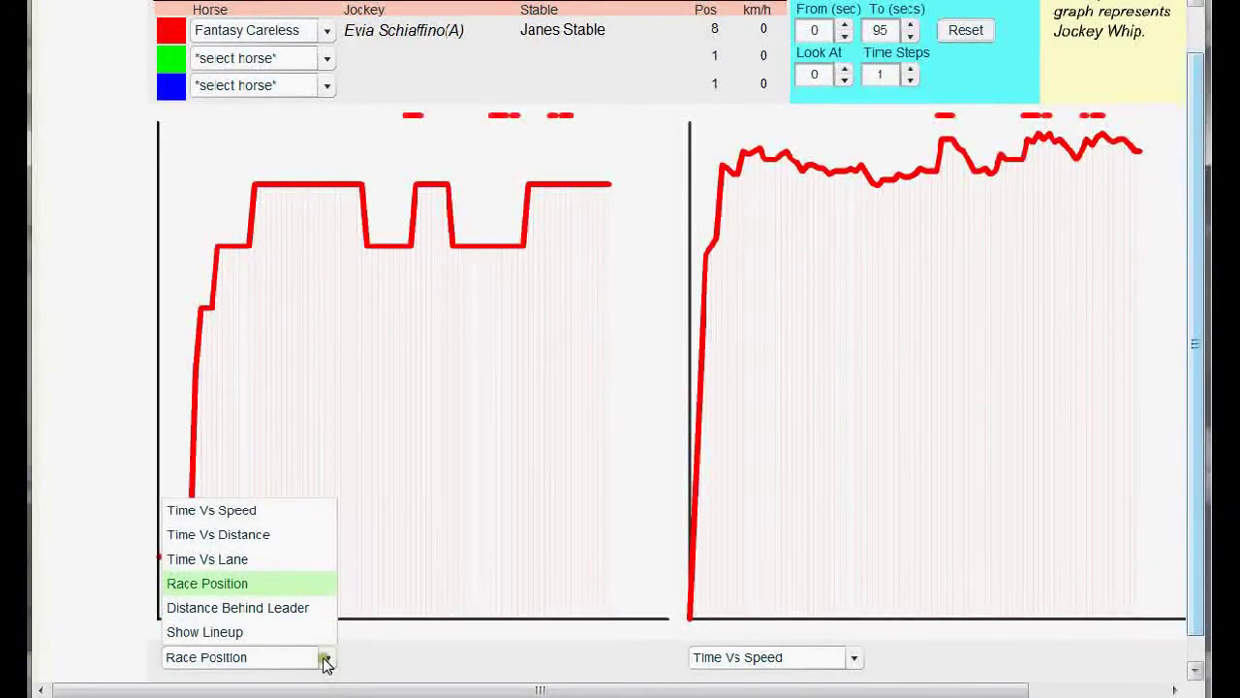
pyautogui.click(291, 538)
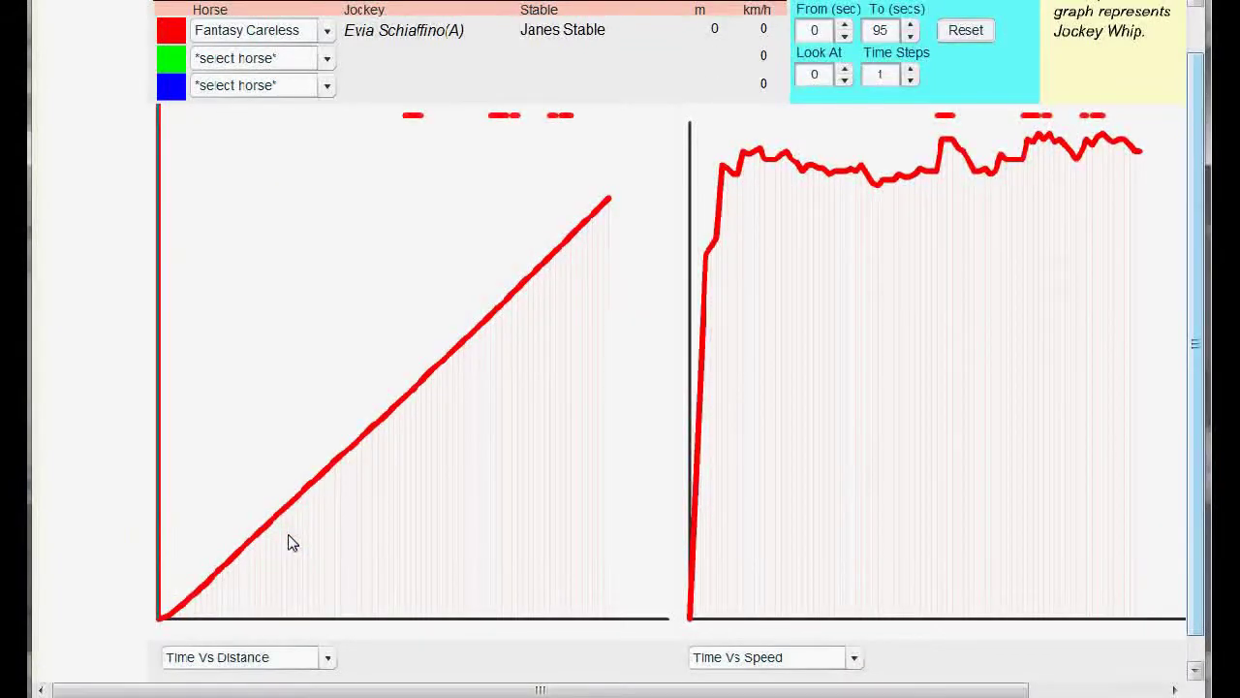
pyautogui.press('Down')
pyautogui.press('Down')
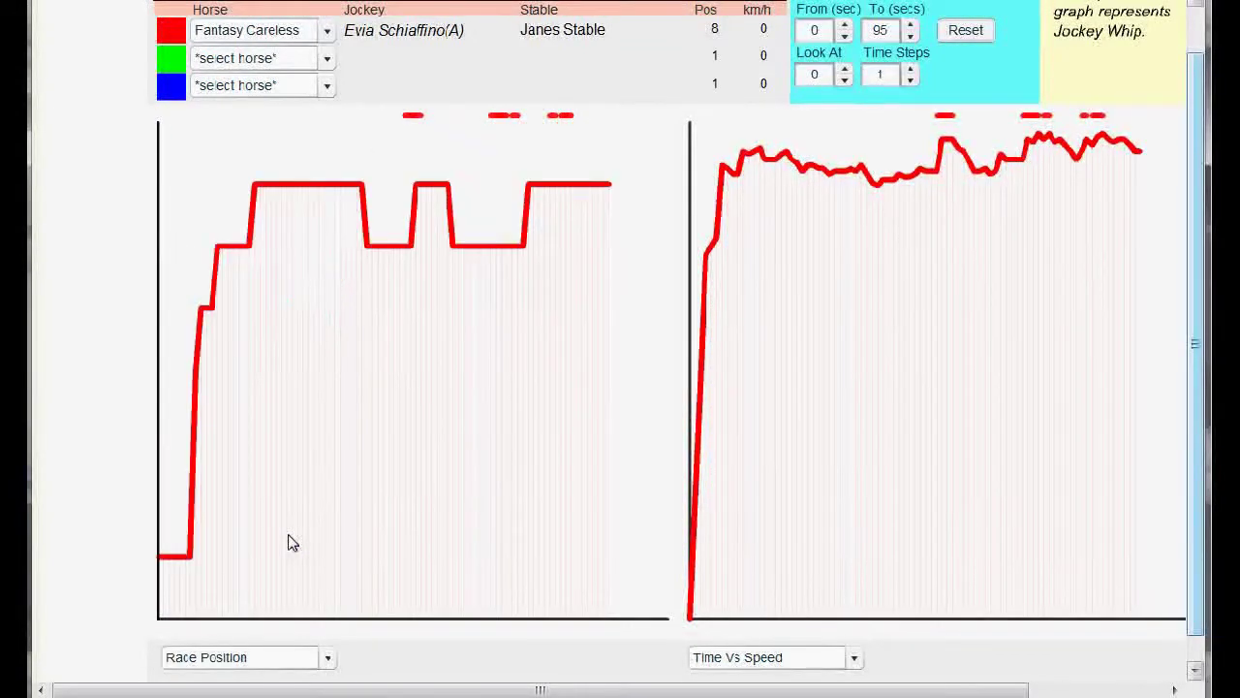
pyautogui.press('Down')
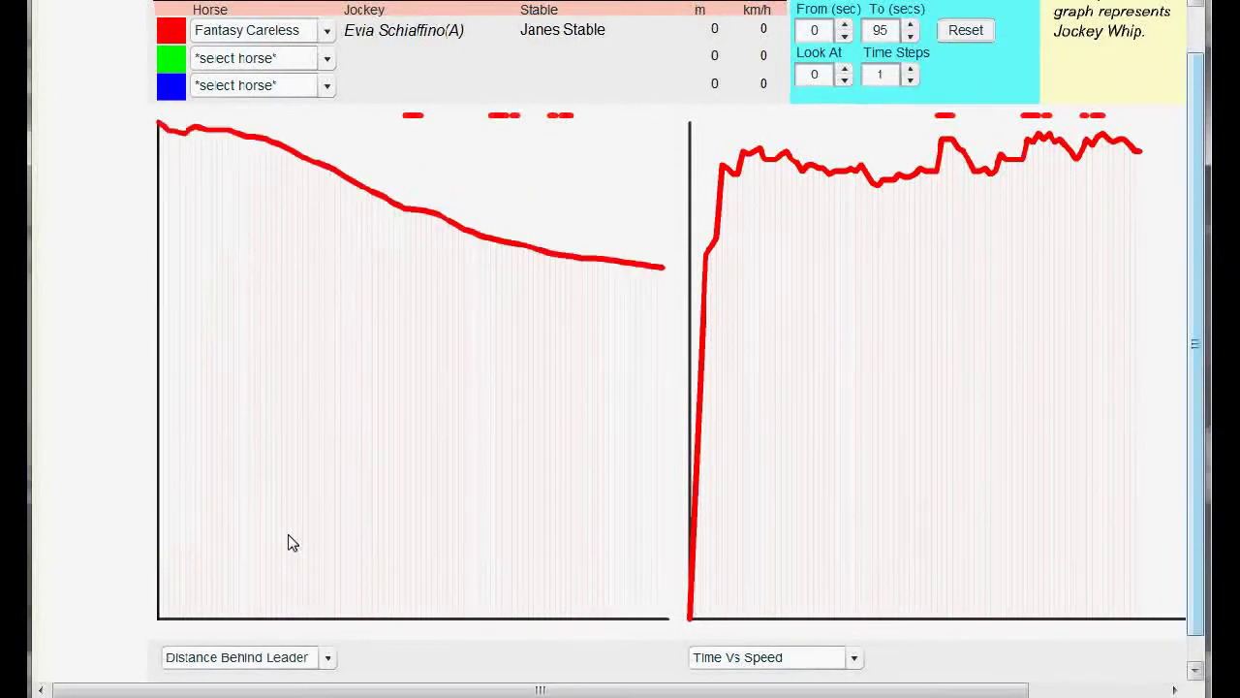
pyautogui.press('Down')
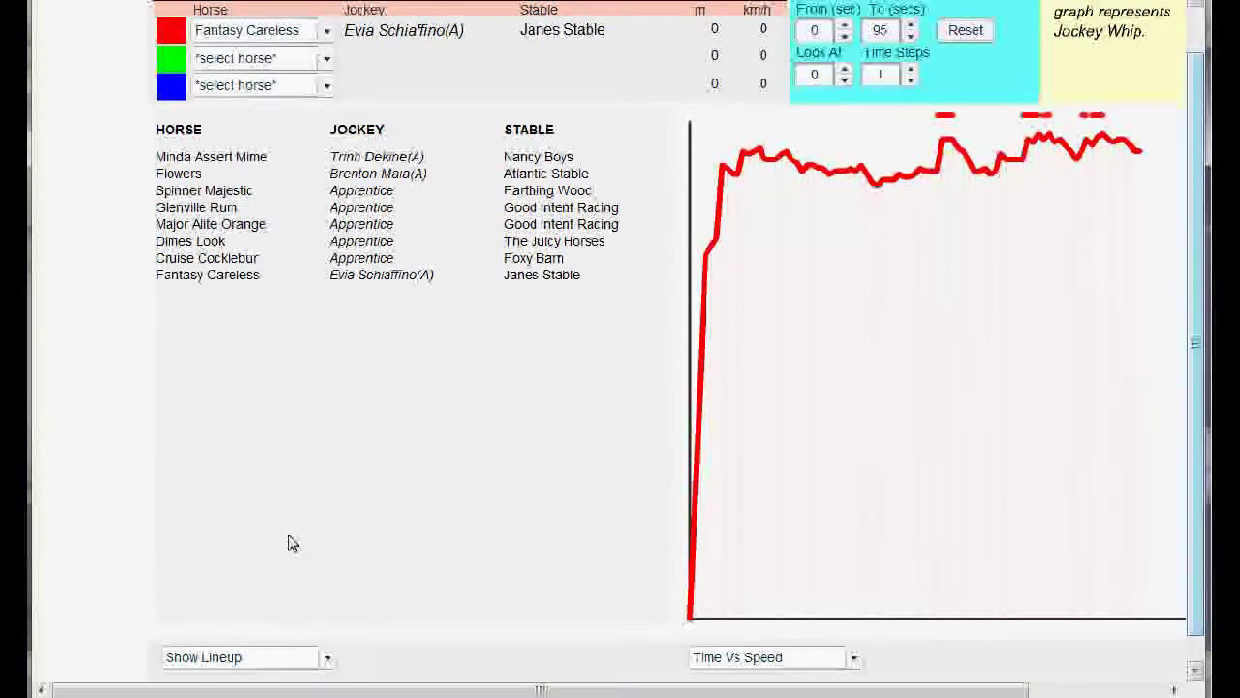
pyautogui.press('Down')
pyautogui.press('Down')
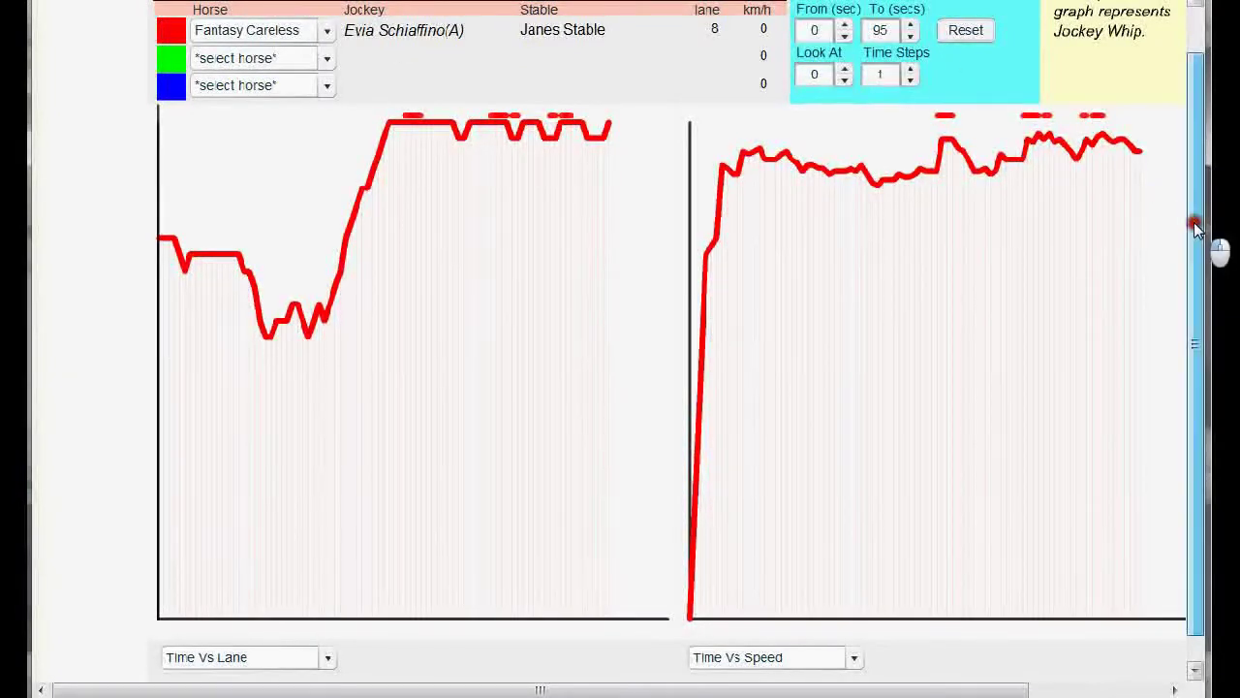
# - Advance the Look At marker second by second to 9 on the Time Vs Lane and Time Vs Speed graphs
pyautogui.scroll(1, 1197, 211)
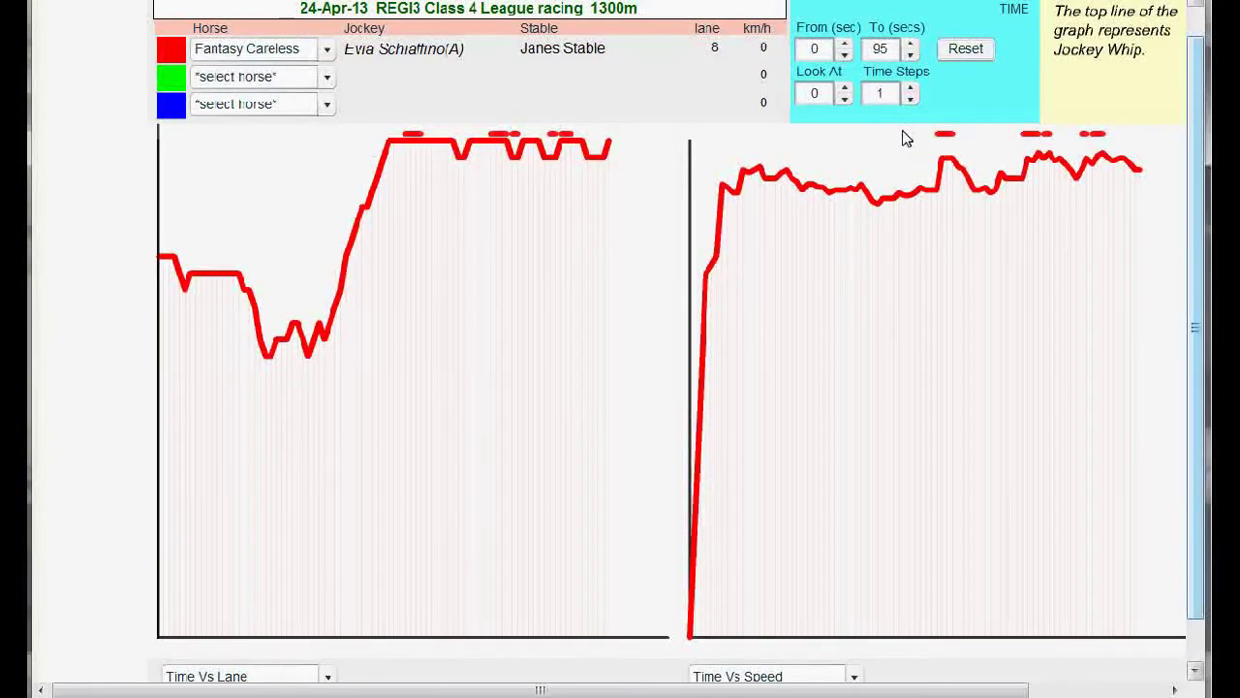
pyautogui.moveTo(1191, 98); pyautogui.dragTo(1196, 124)
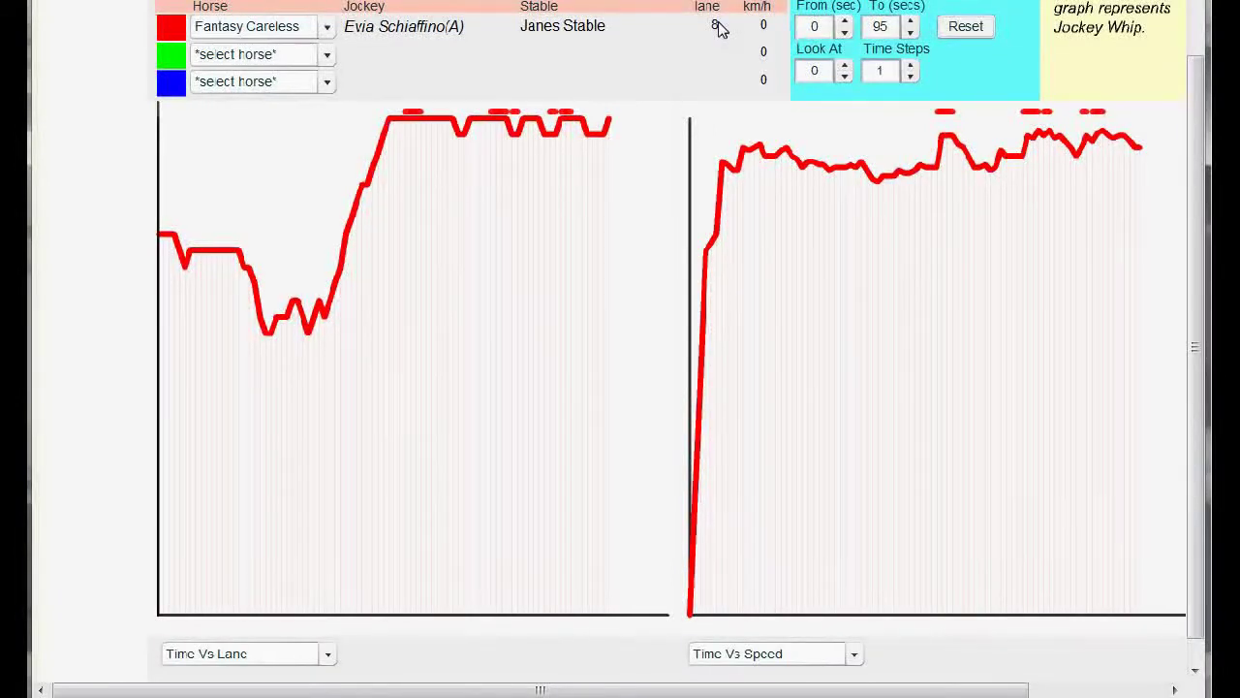
pyautogui.click(844, 63)
pyautogui.click(844, 63)
pyautogui.click(844, 63)
pyautogui.click(844, 63)
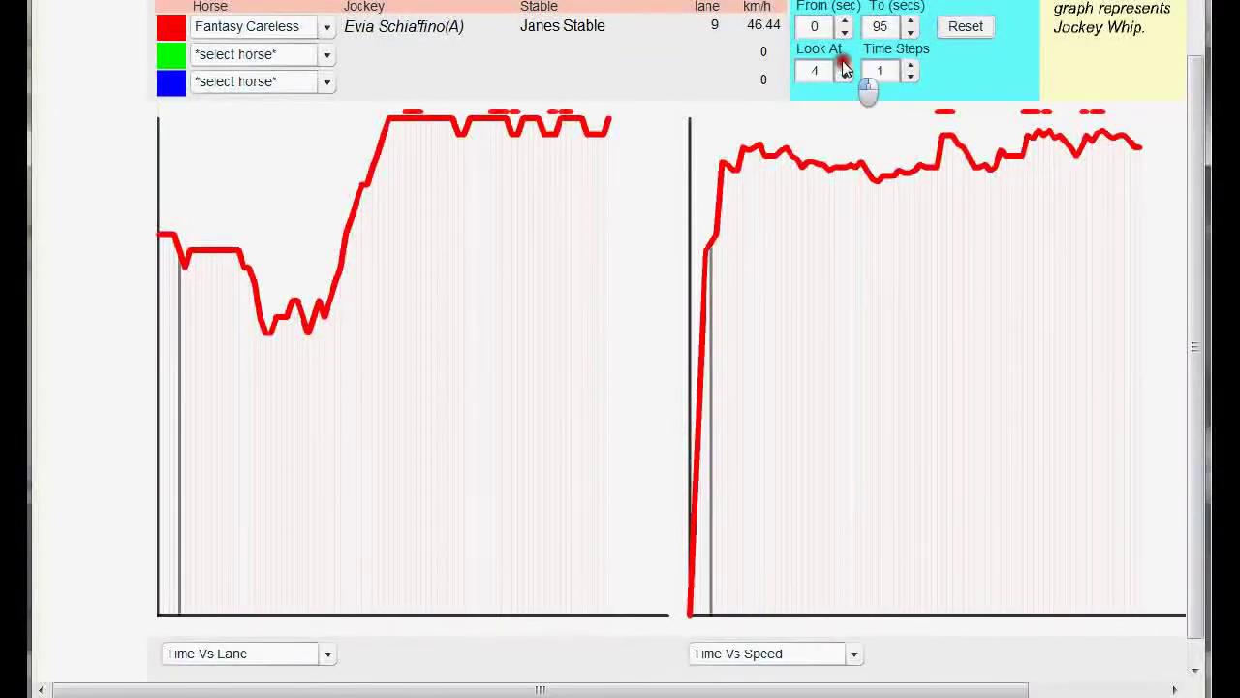
pyautogui.click(844, 63)
pyautogui.click(844, 63)
pyautogui.click(844, 63)
pyautogui.click(844, 63)
pyautogui.click(844, 63)
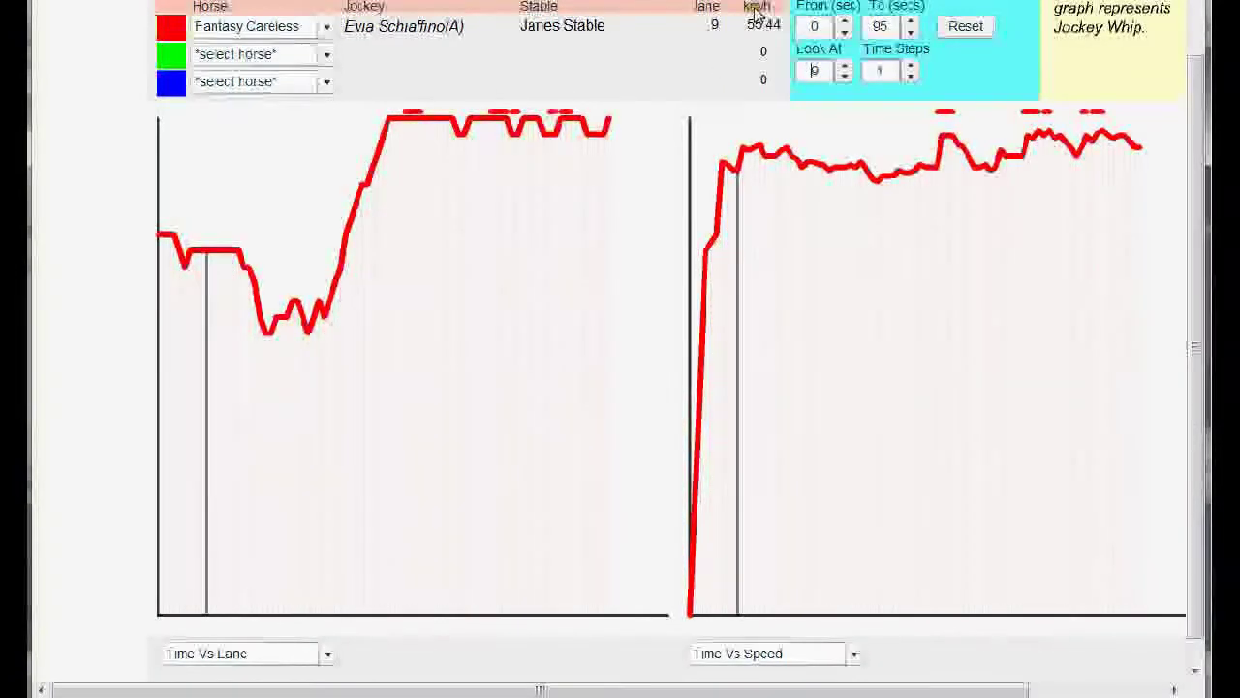
# - Advance the Look At marker to 76 and change the Time Vs Lane graph to Race Position
pyautogui.click(844, 66)
pyautogui.moveTo(844, 70); pyautogui.dragTo(844, 70)
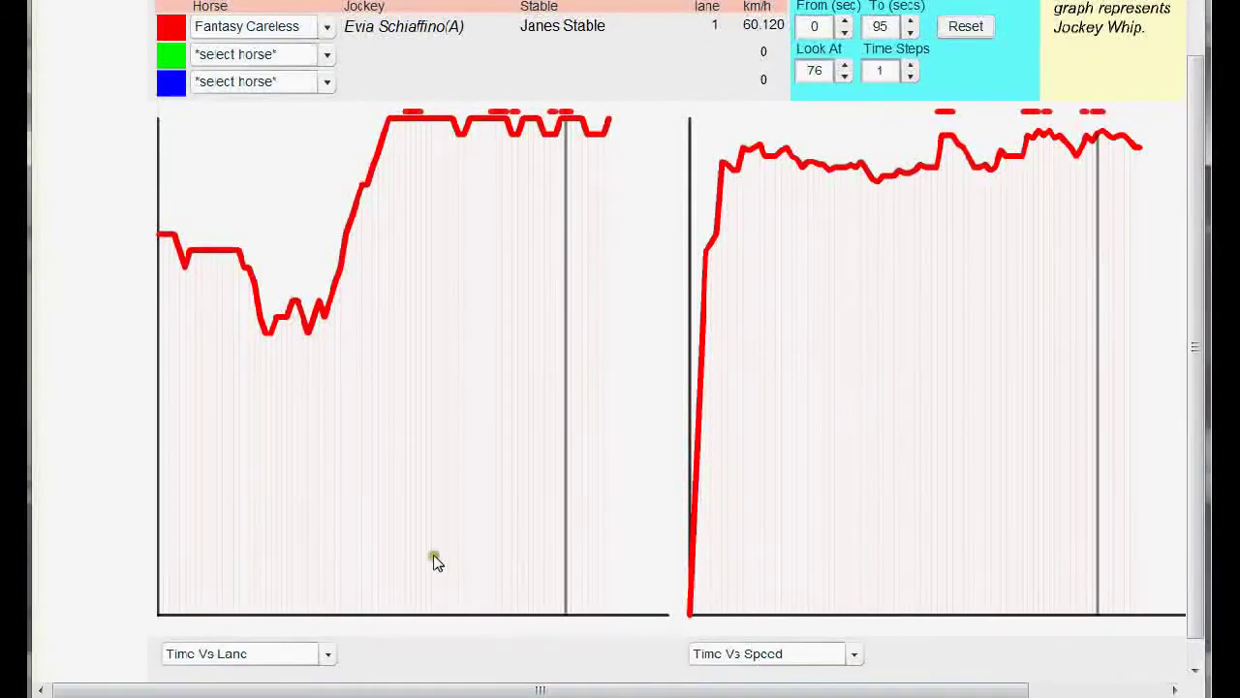
pyautogui.click(328, 655)
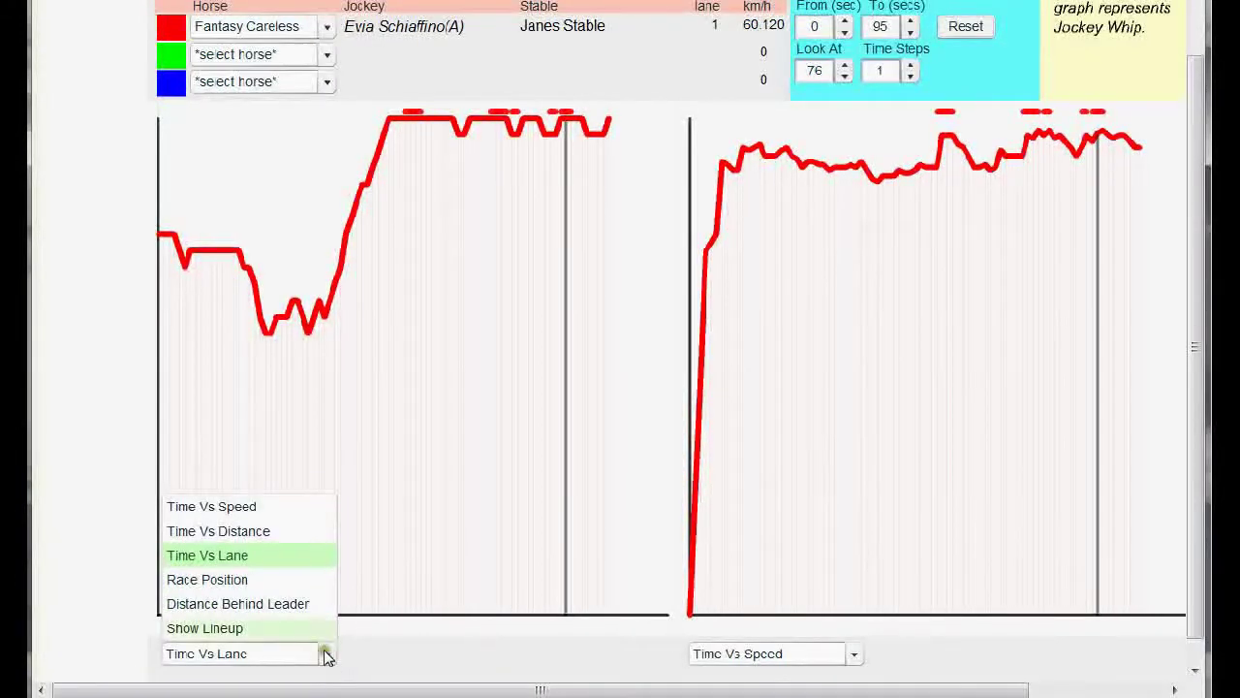
pyautogui.click(285, 583)
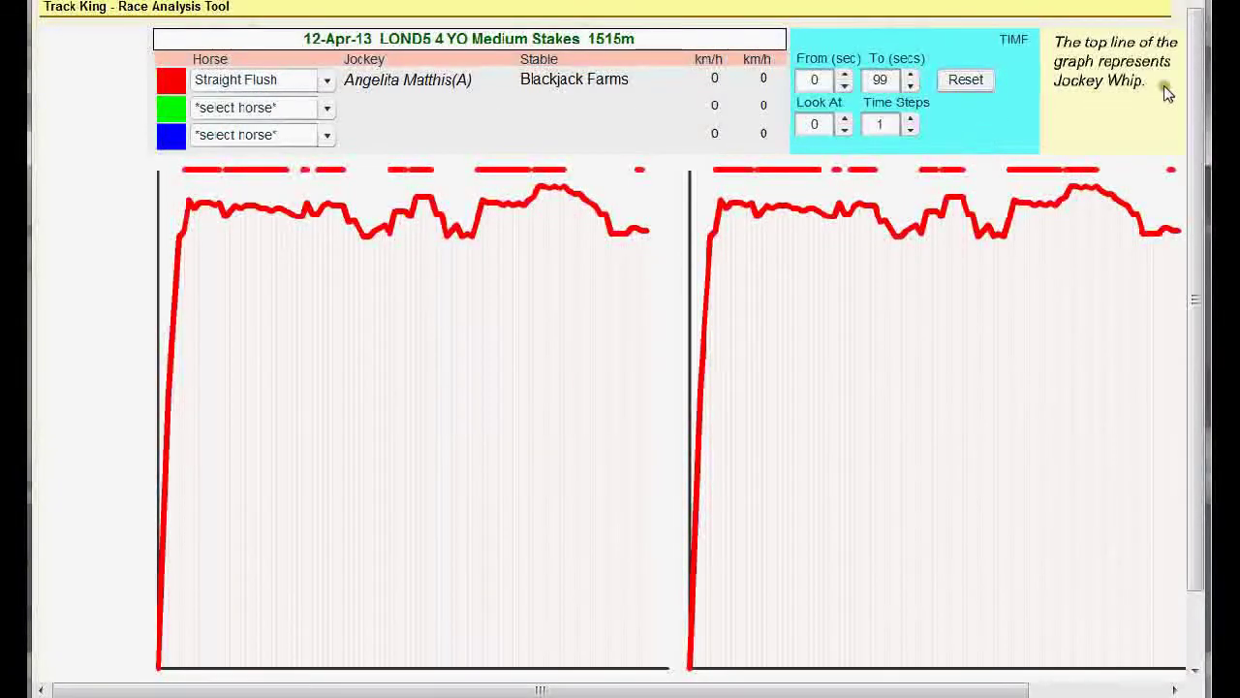
# - Add Minda Assert Mime as the green horse and Flowers as the blue horse for comparison with Fantasy Careless
pyautogui.moveTo(1194, 88); pyautogui.dragTo(1192, 133)
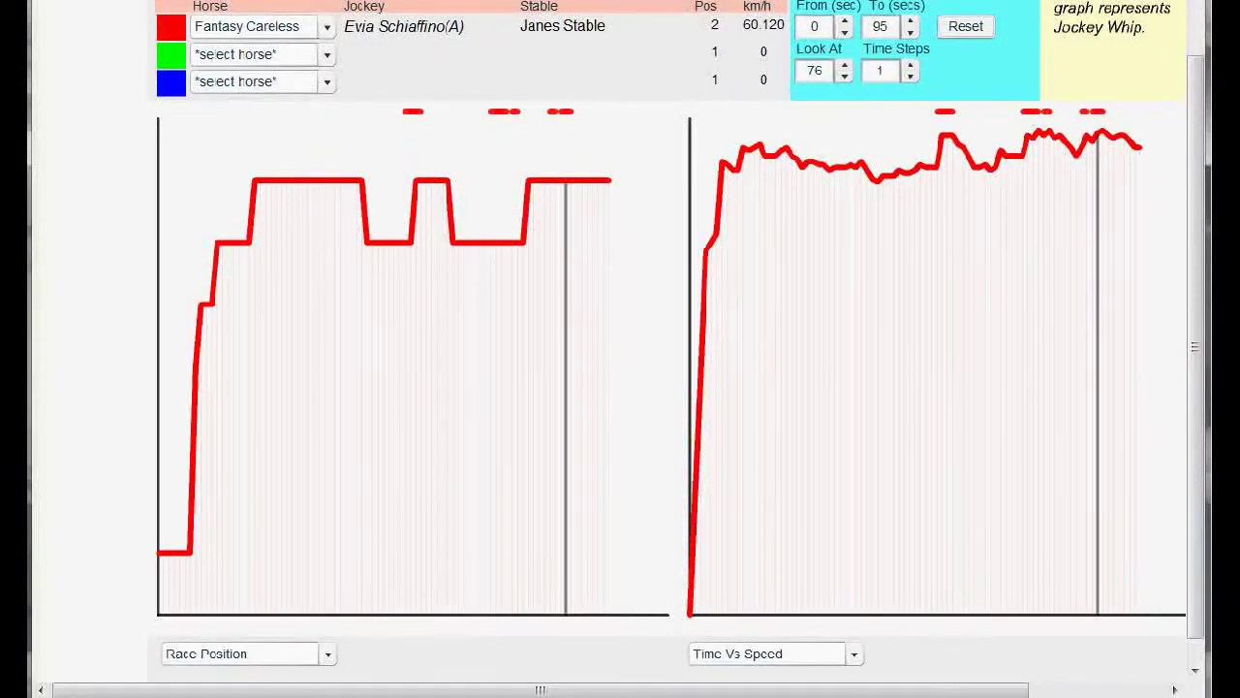
pyautogui.click(325, 56)
pyautogui.click(306, 104)
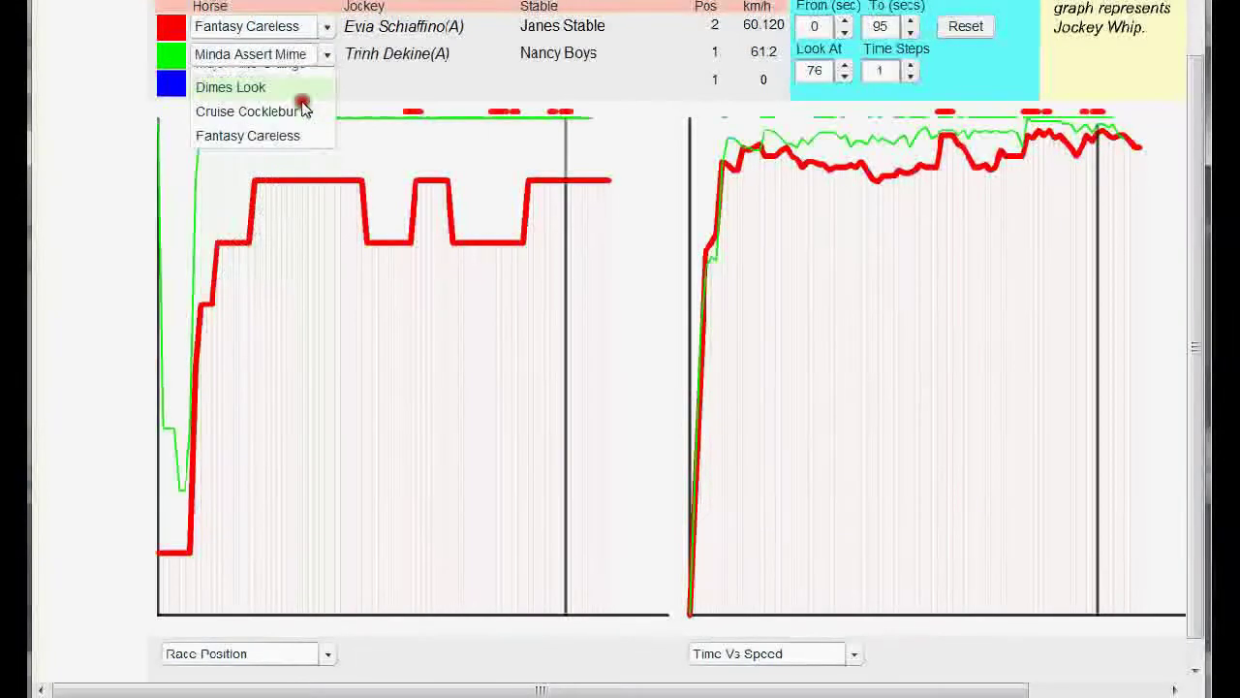
pyautogui.click(324, 82)
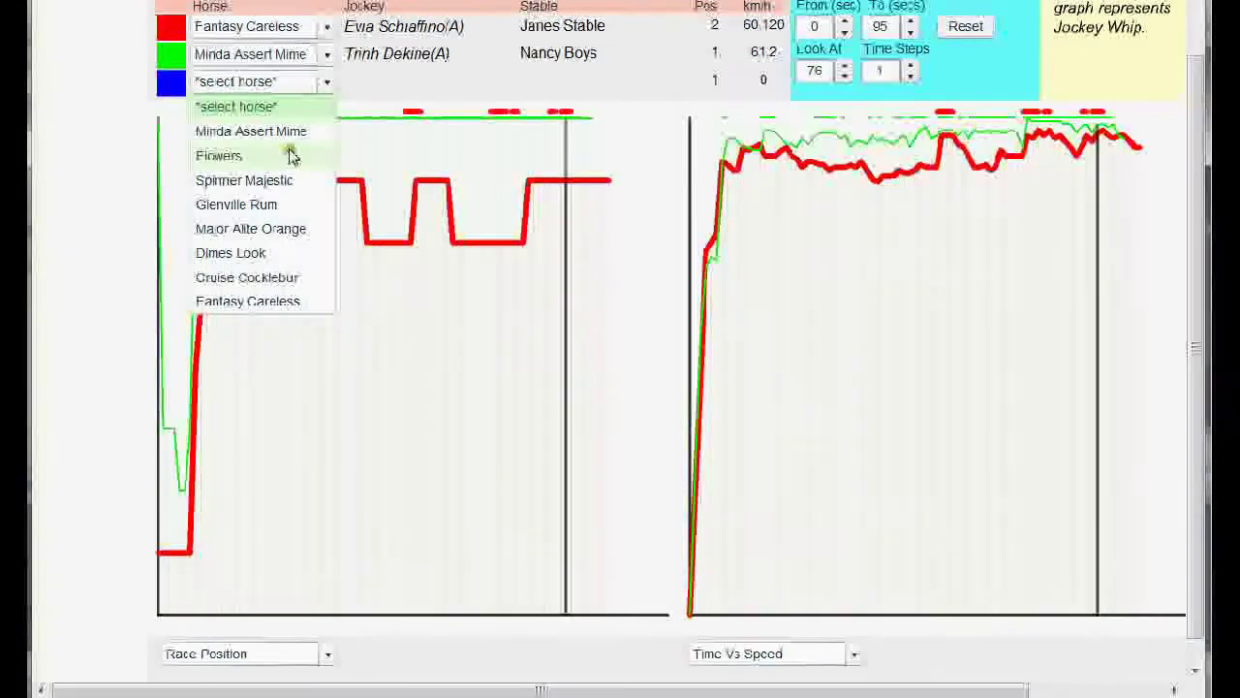
pyautogui.click(290, 156)
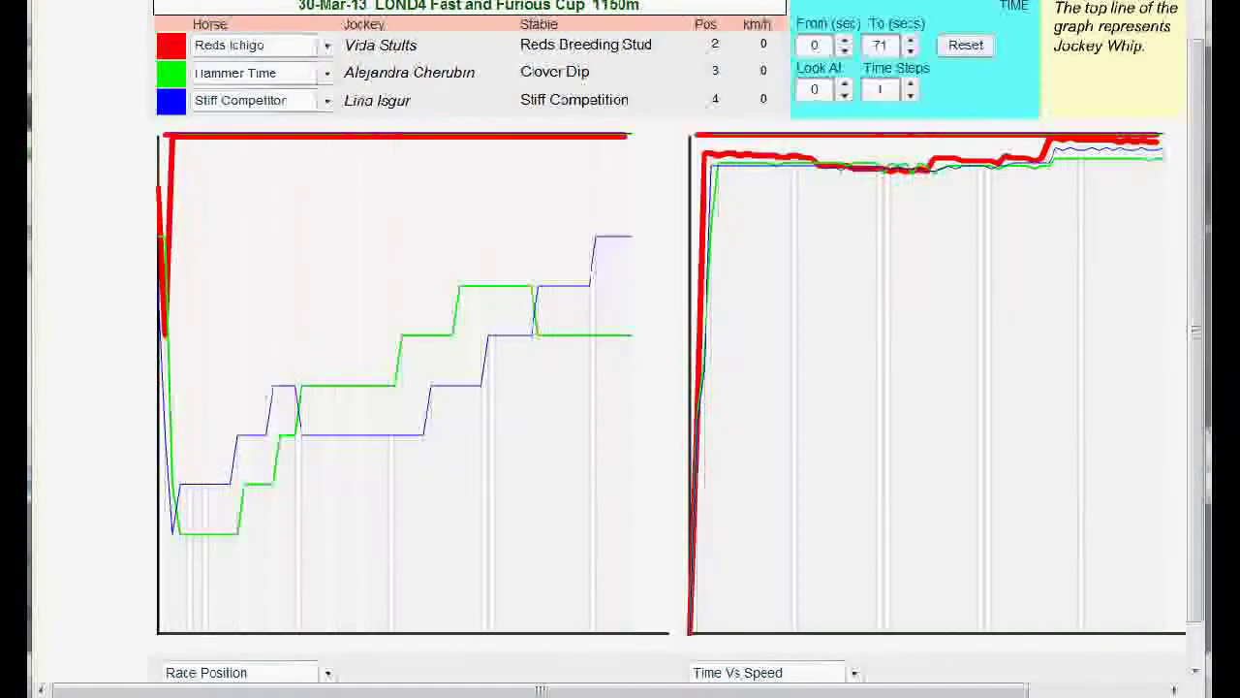
# - Close the Fast and Furious Cup race analysis and open the Cup Information page
pyautogui.press('Escape')
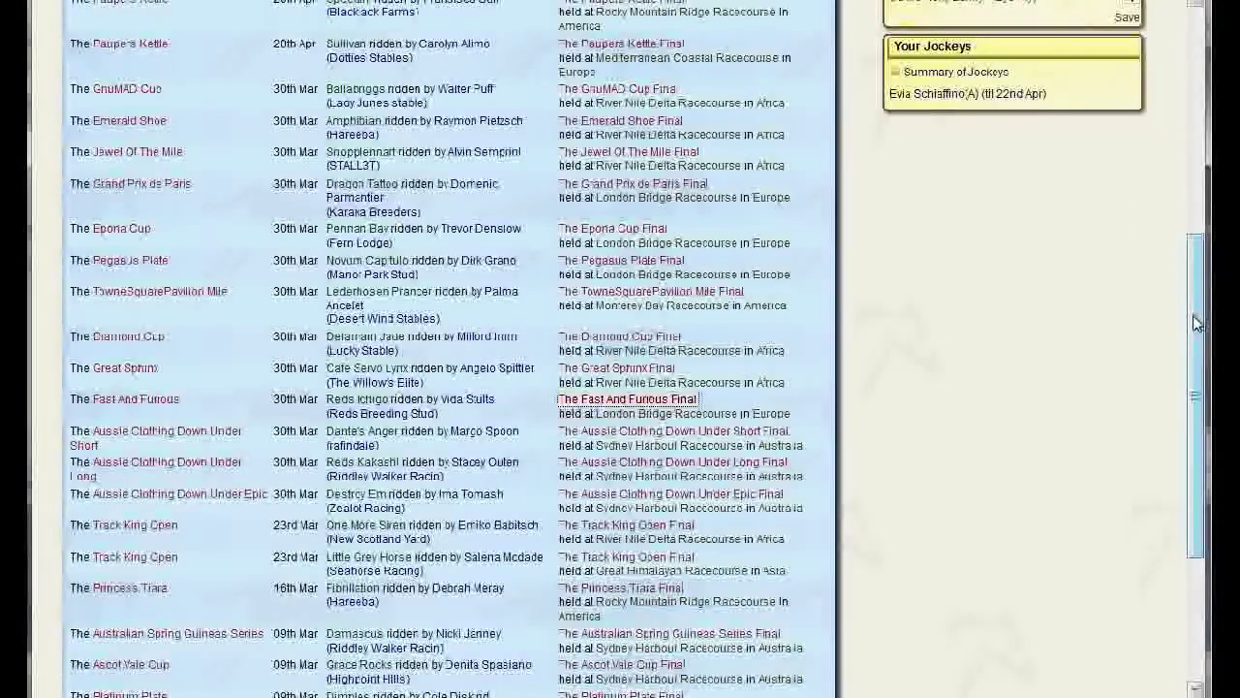
pyautogui.moveTo(1190, 316); pyautogui.dragTo(1185, 118)
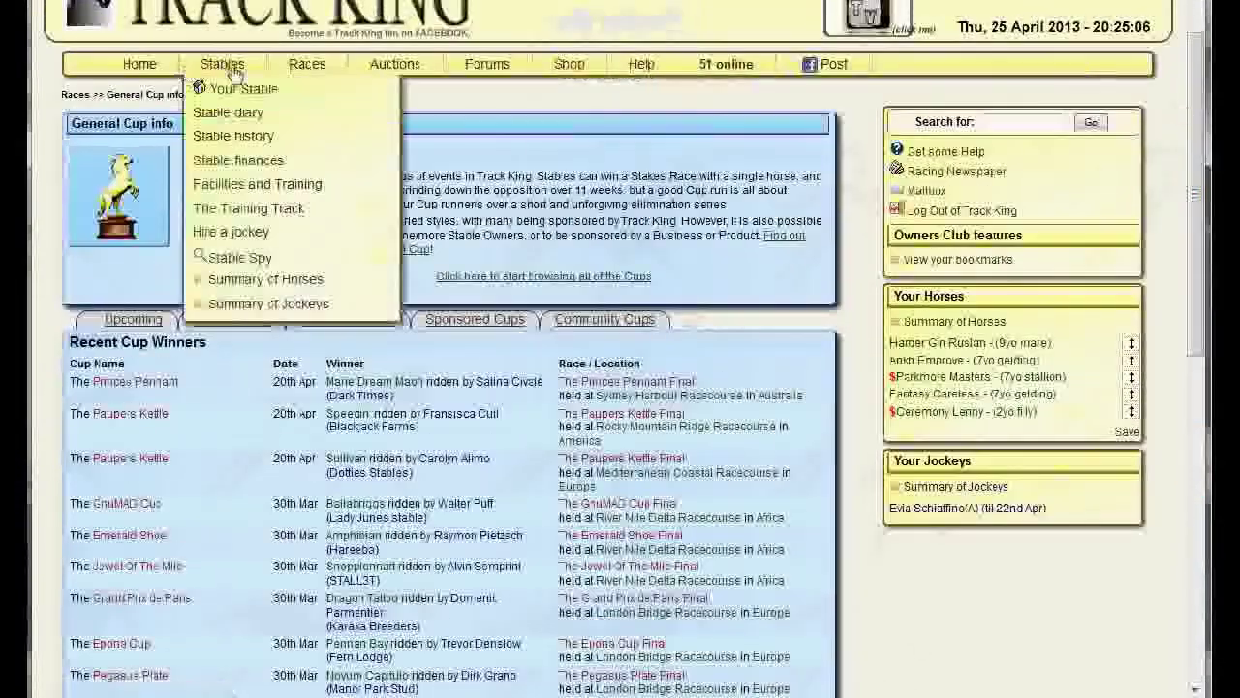
pyautogui.moveTo(295, 64)
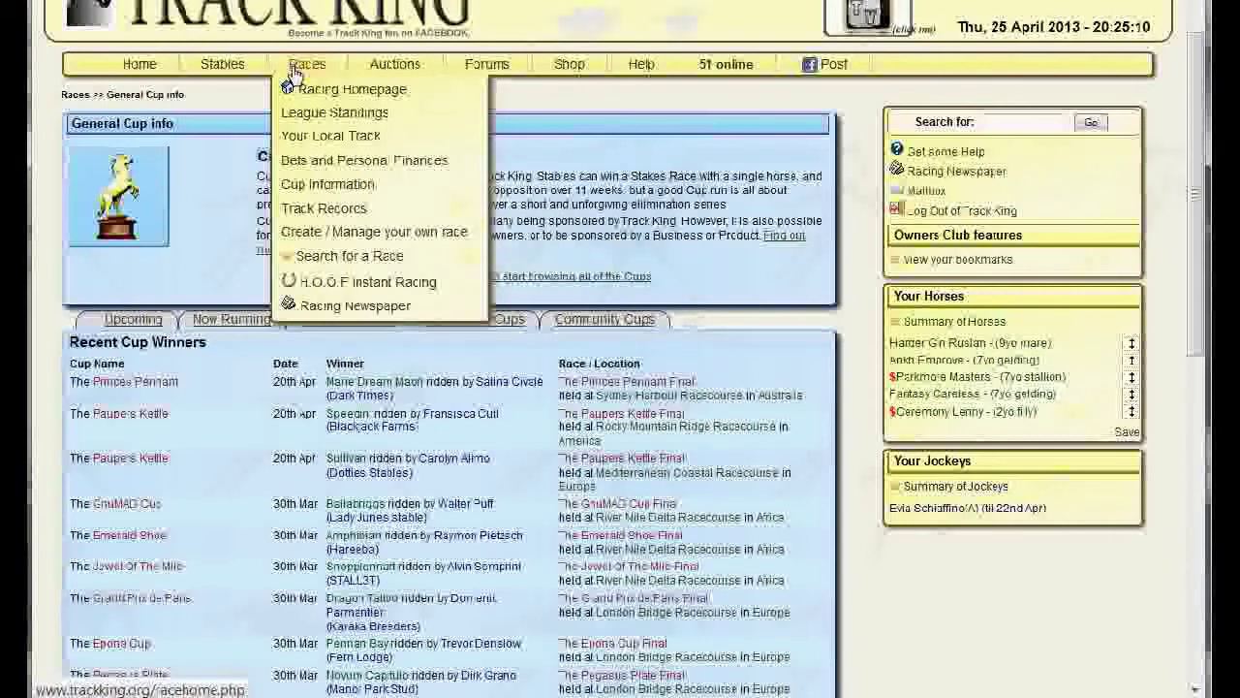
pyautogui.click(311, 194)
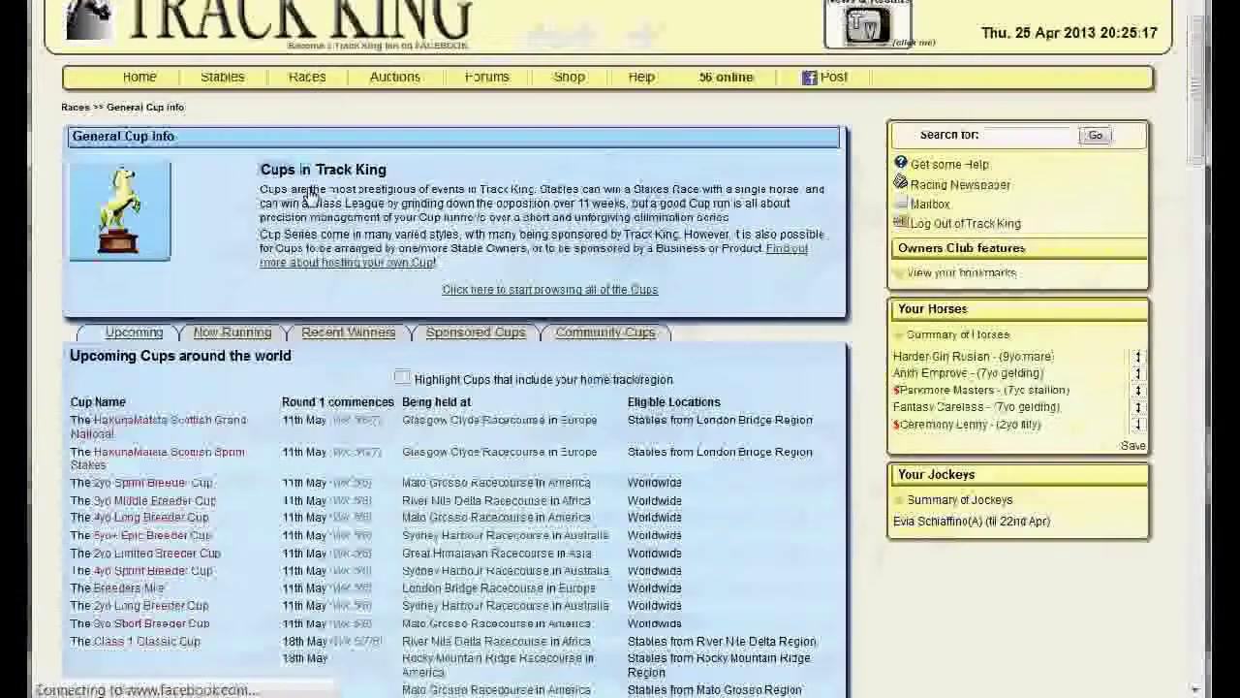
# - Show the recent cup winners and look through the list of finals
pyautogui.scroll(-5, 310, 194)
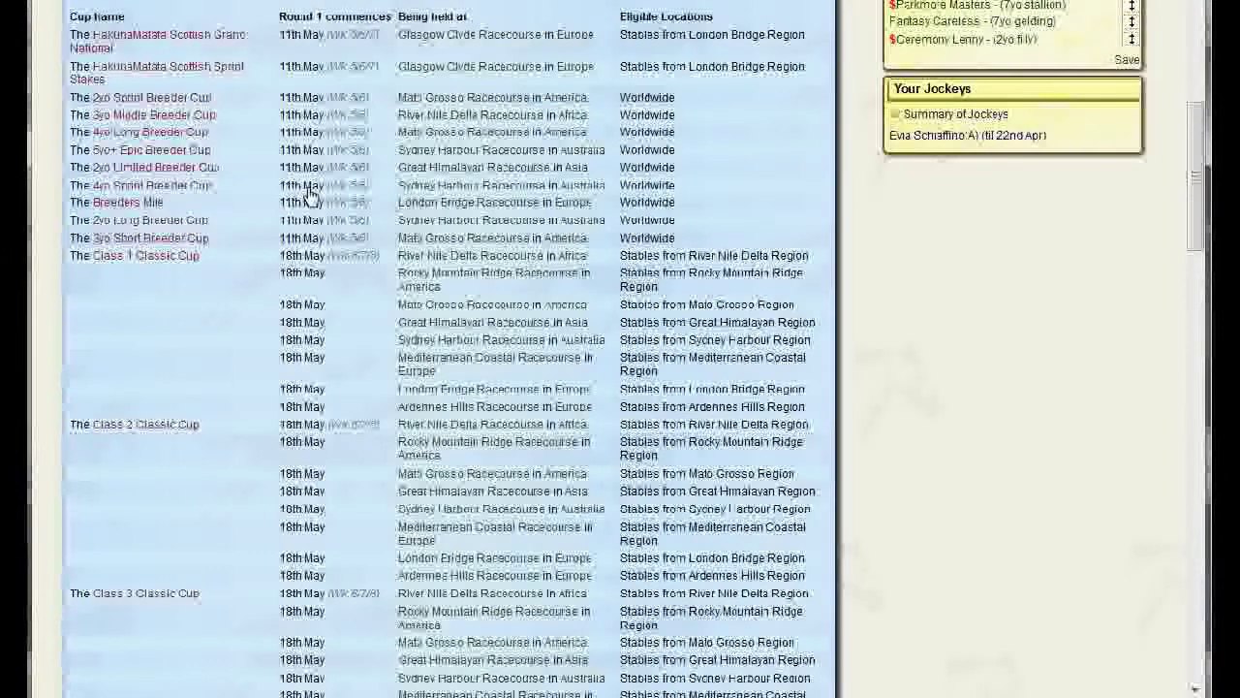
pyautogui.scroll(2, 310, 194)
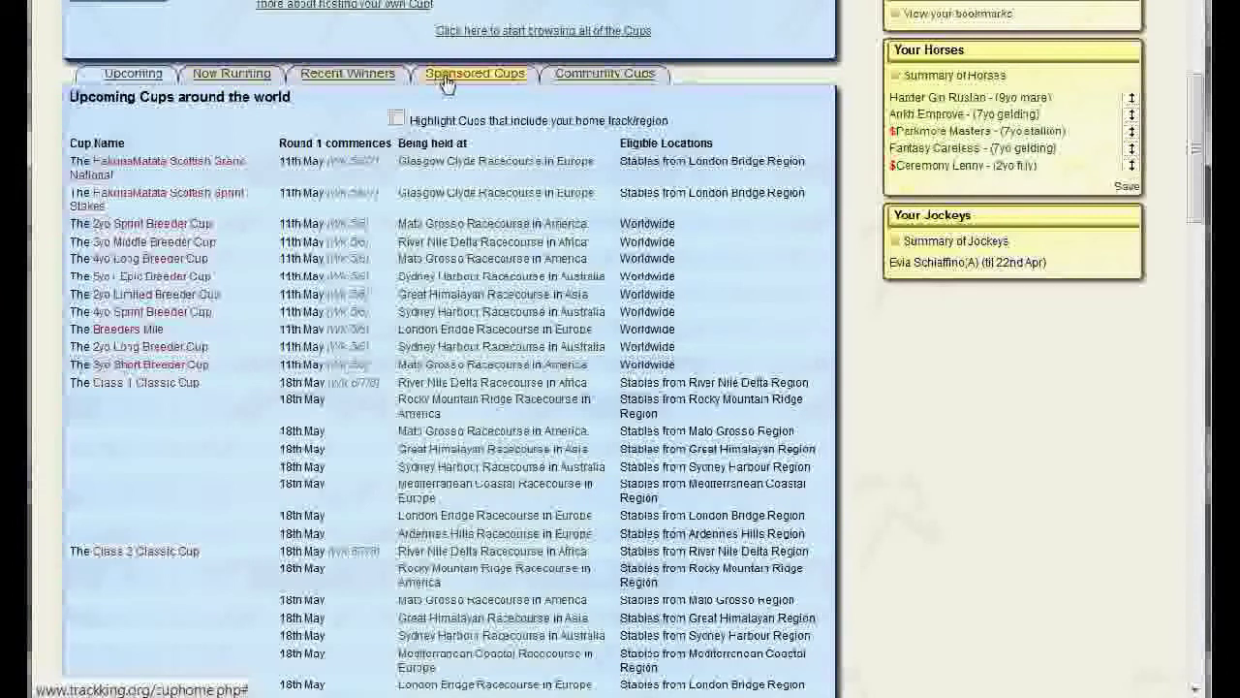
pyautogui.click(356, 74)
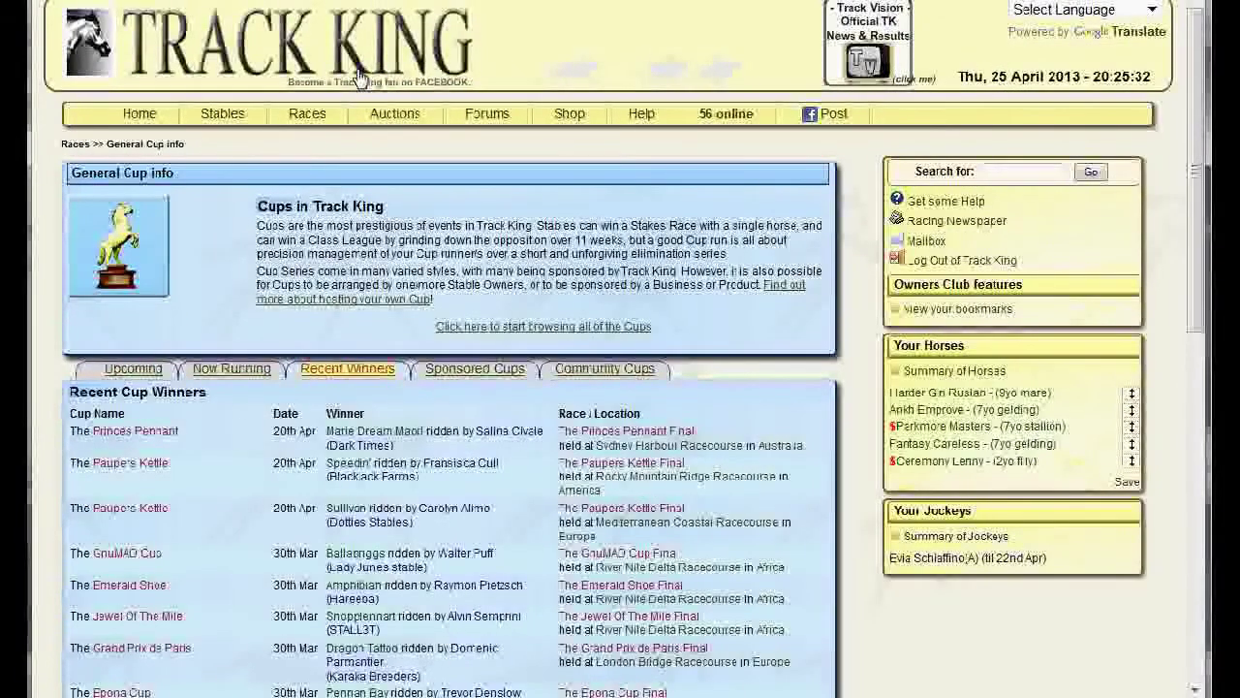
pyautogui.scroll(-3, 359, 78)
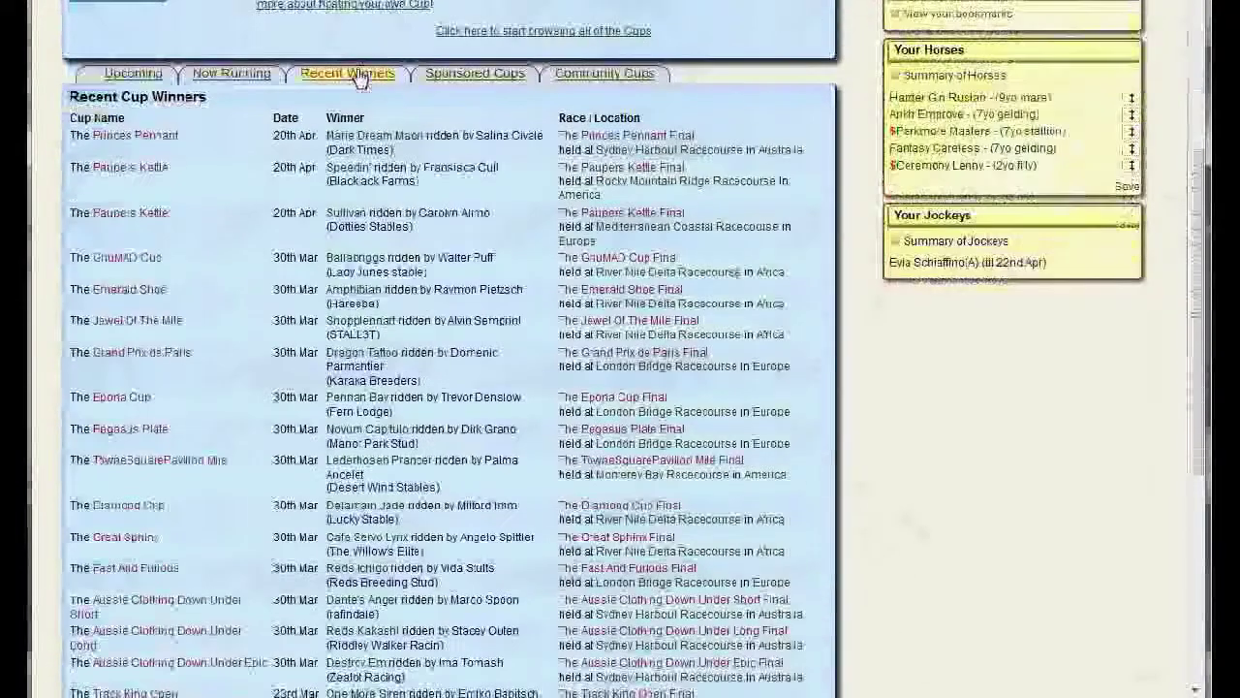